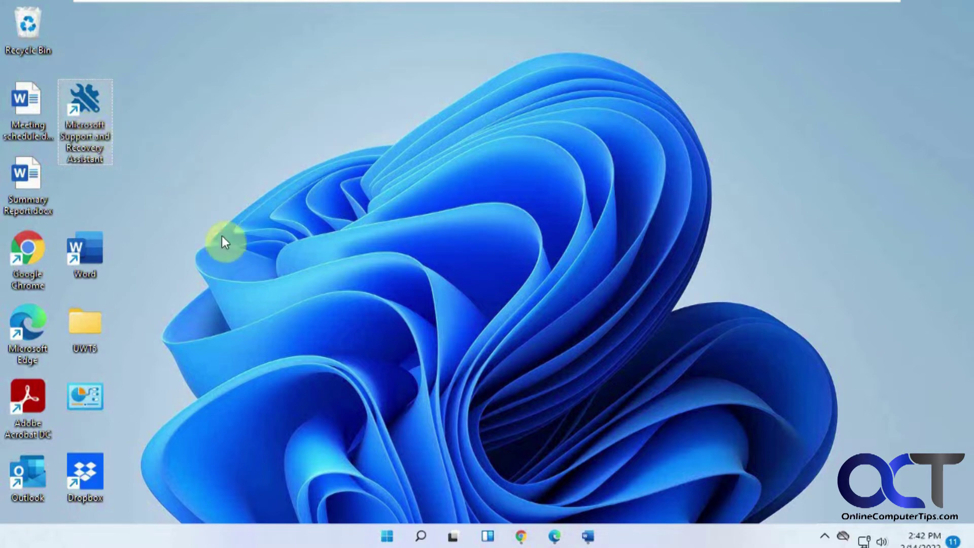
Step: Launch the Support and Recovery Assistant and open the Windows problem list
double_click(86, 109)
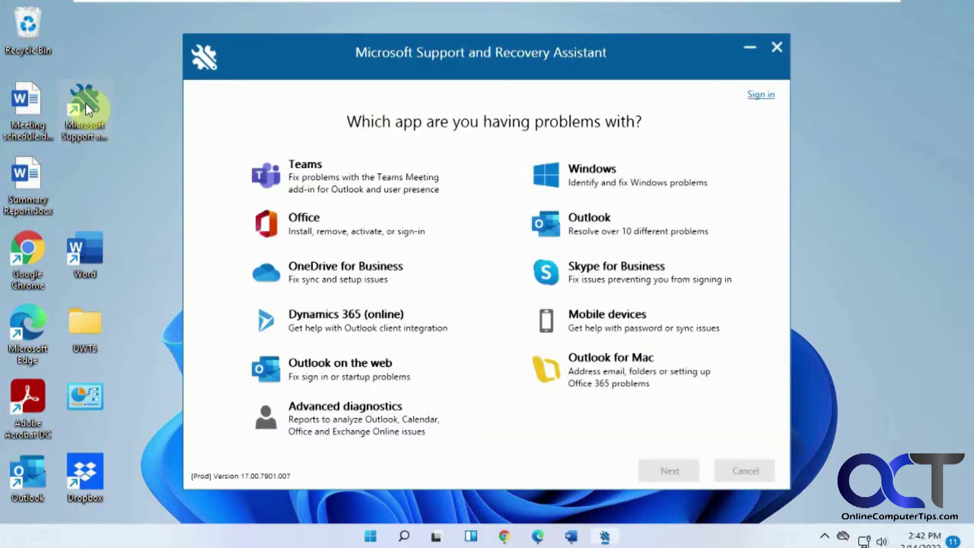
left_click(503, 56)
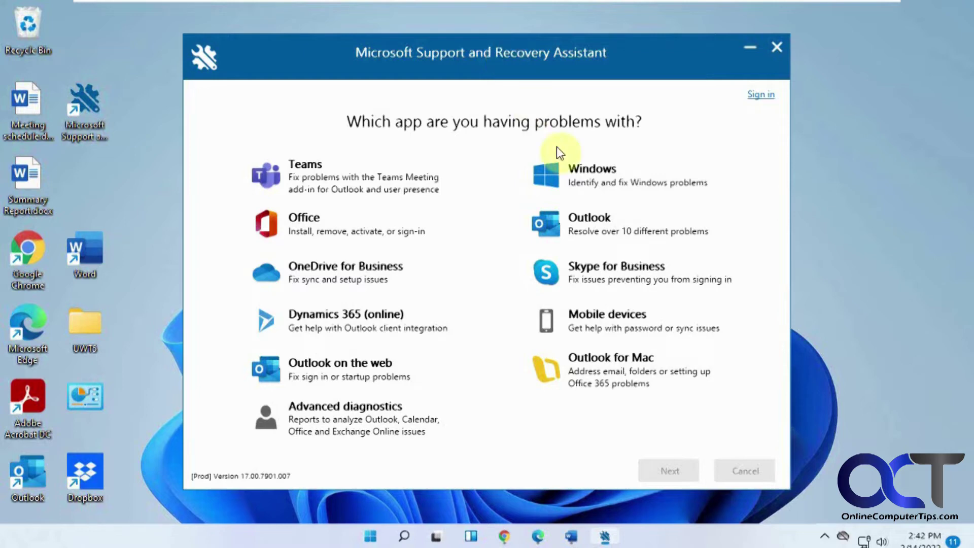
left_click(579, 174)
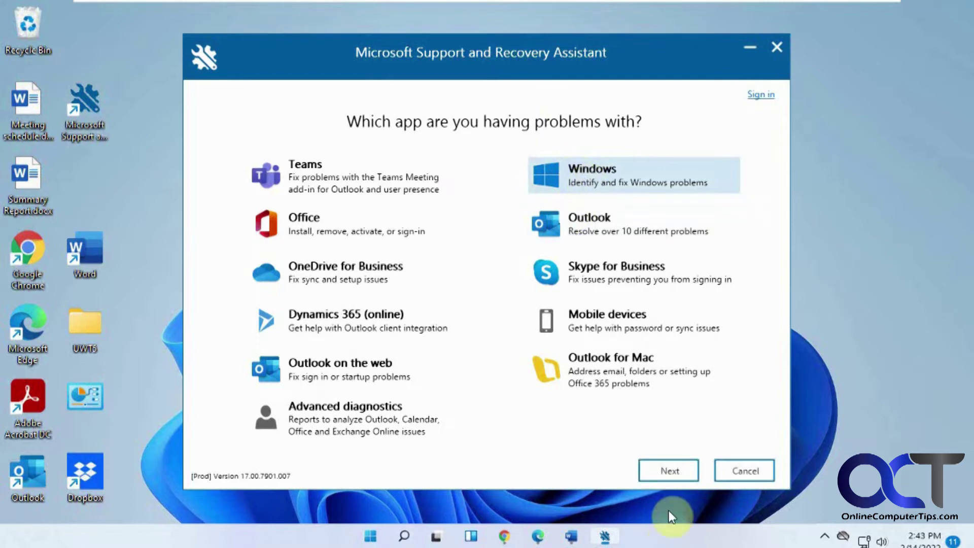
left_click(671, 472)
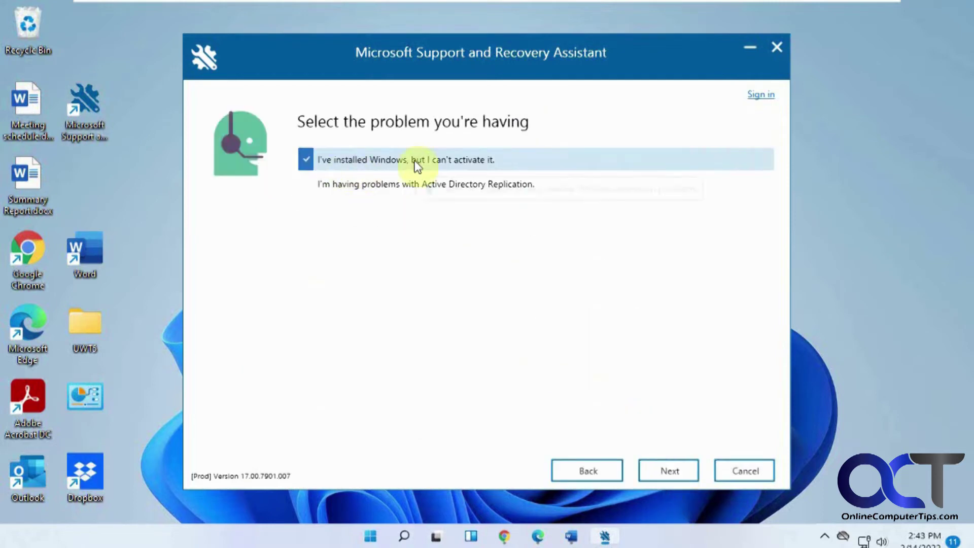
Step: Preview the Active Directory replication and Windows activation problems, then go back to the app list
left_click(502, 185)
left_click(496, 163)
left_click(585, 471)
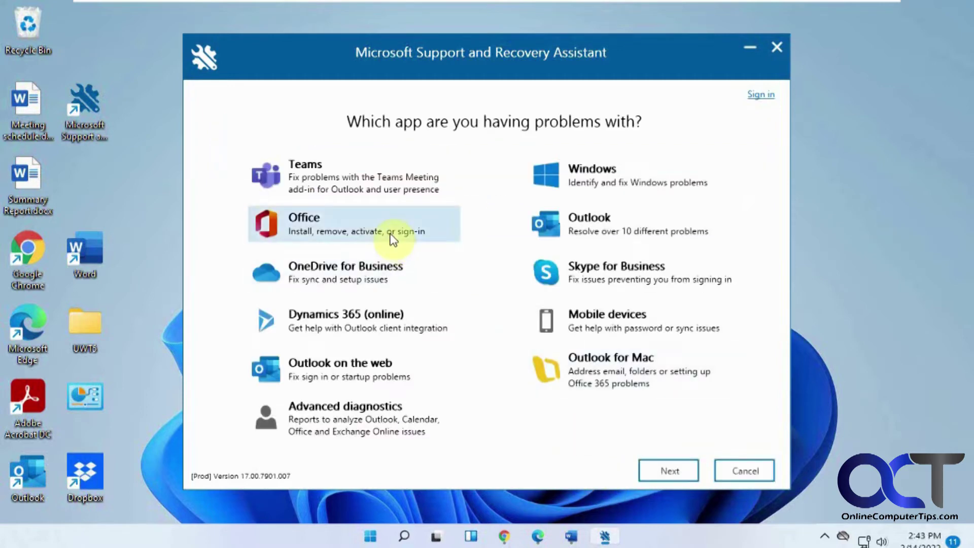
left_click(654, 465)
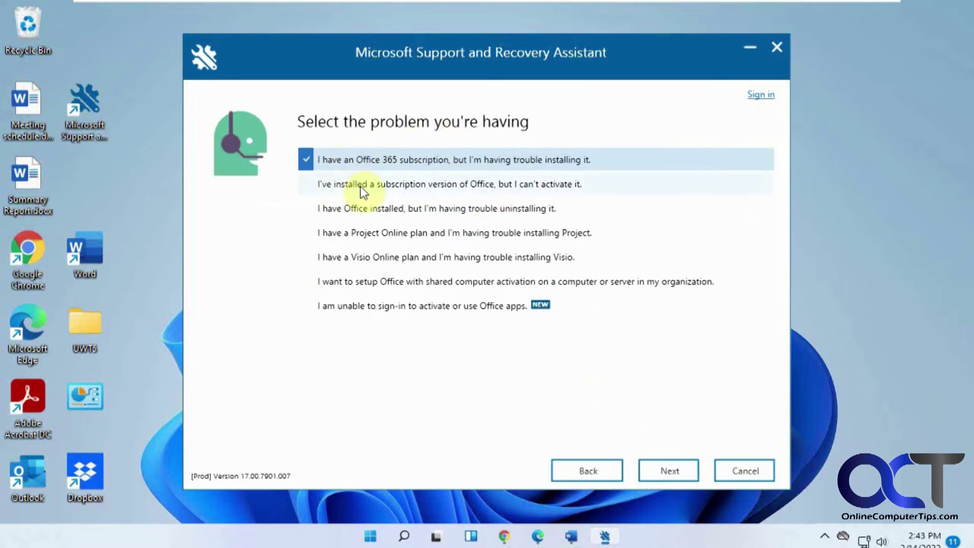
left_click(407, 183)
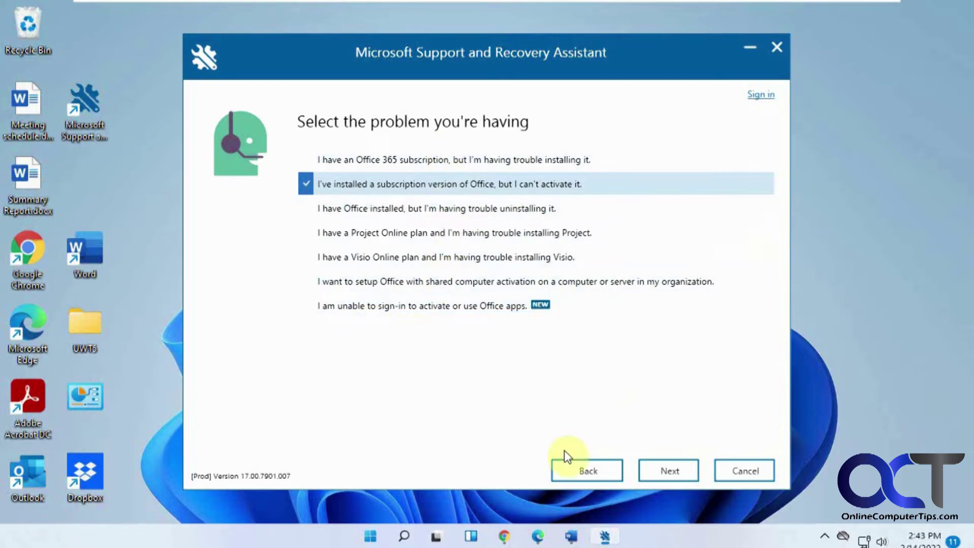
left_click(585, 472)
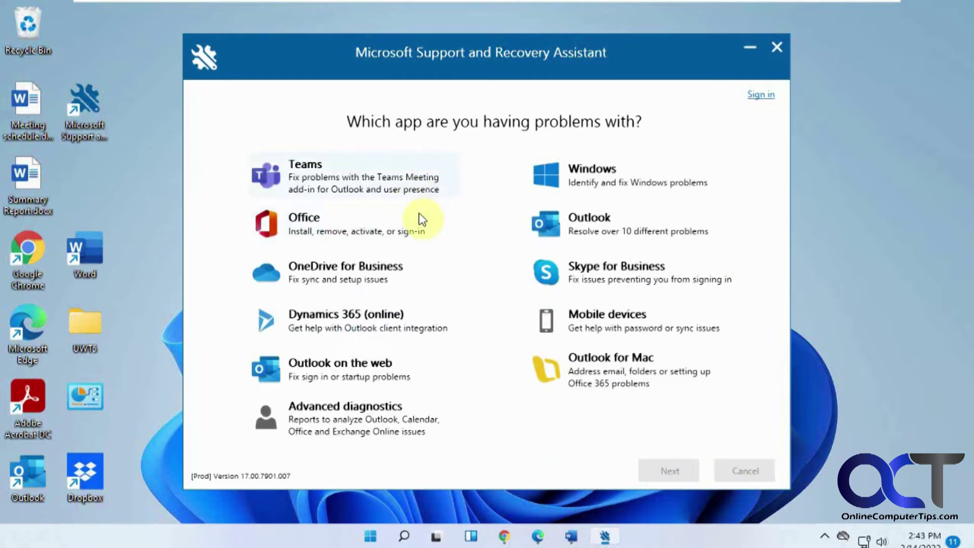
Step: Browse the OneDrive for Business and Outlook on the web problem lists, returning to the app list
left_click(399, 275)
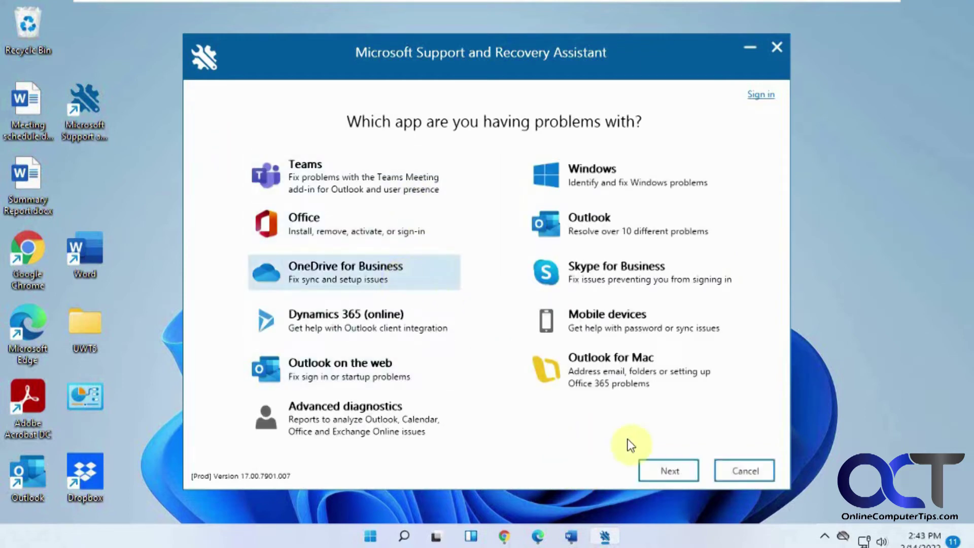
left_click(662, 469)
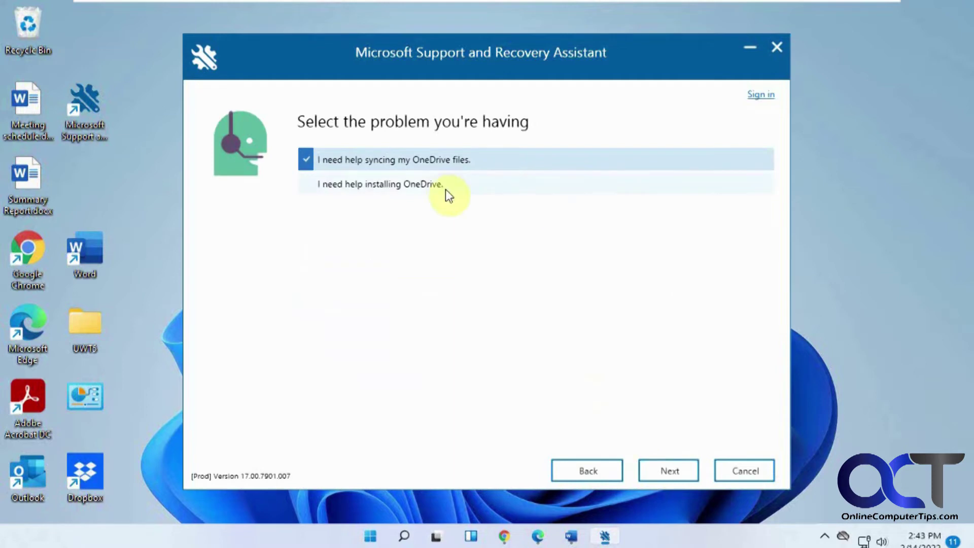
left_click(587, 454)
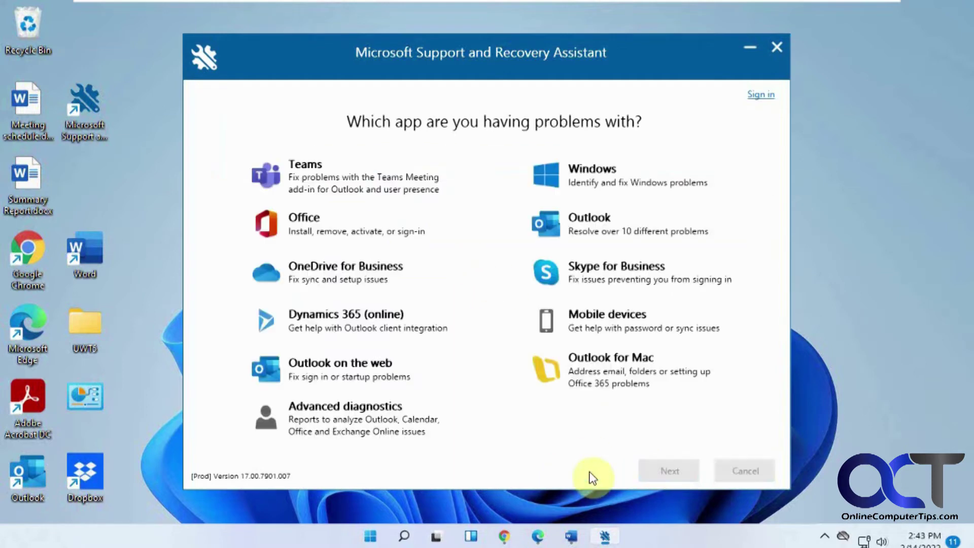
left_click(415, 369)
left_click(665, 471)
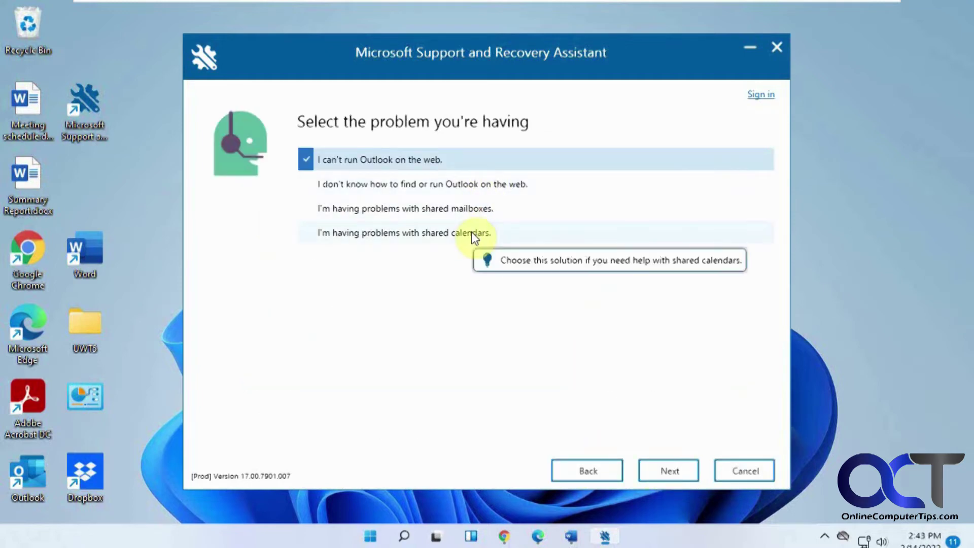
left_click(589, 468)
Step: Preview the Advanced diagnostics and Outlook problem lists, then select Skype for Business
left_click(410, 423)
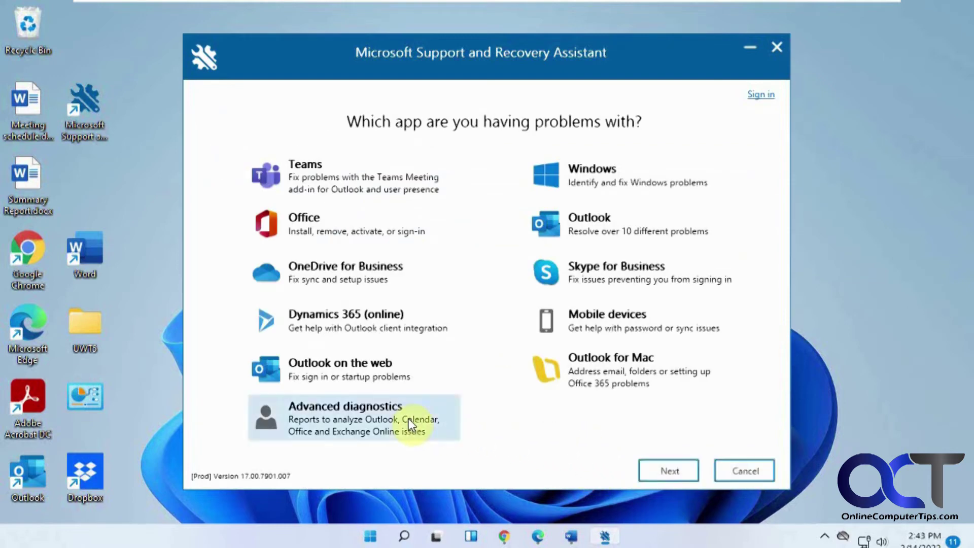
left_click(657, 465)
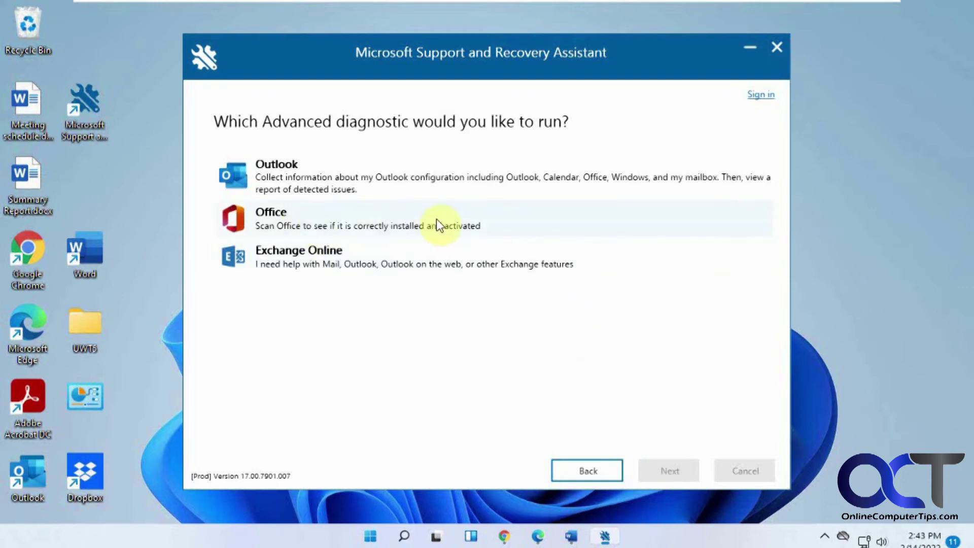
left_click(583, 469)
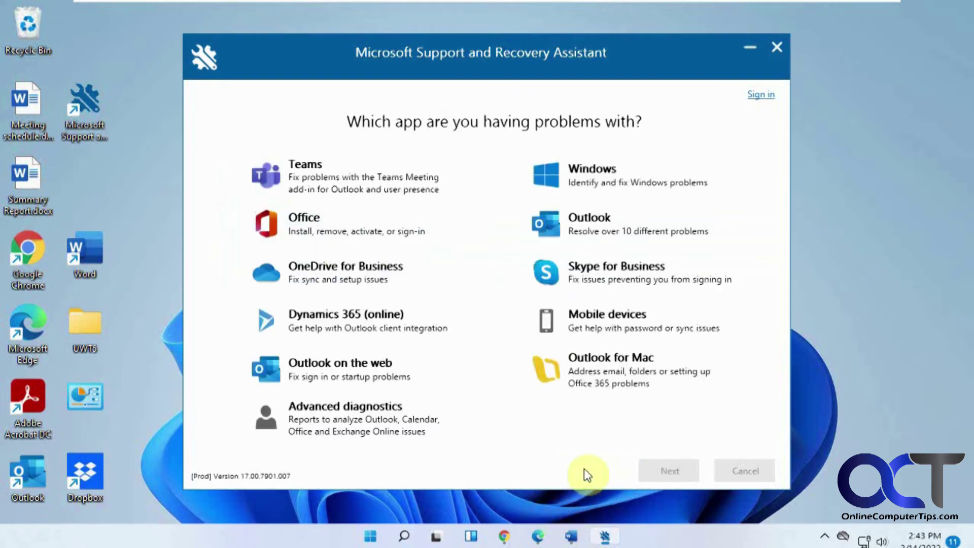
left_click(632, 233)
left_click(677, 464)
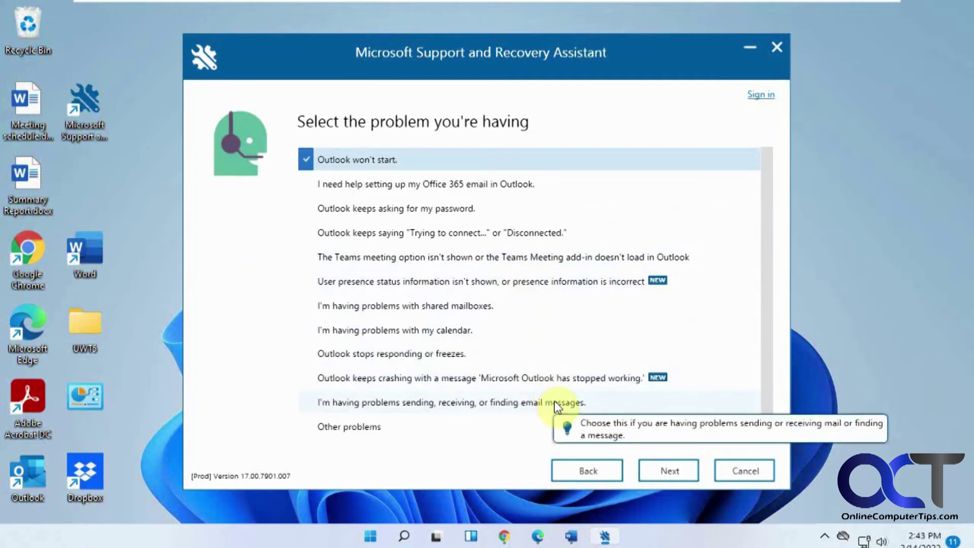
left_click(583, 473)
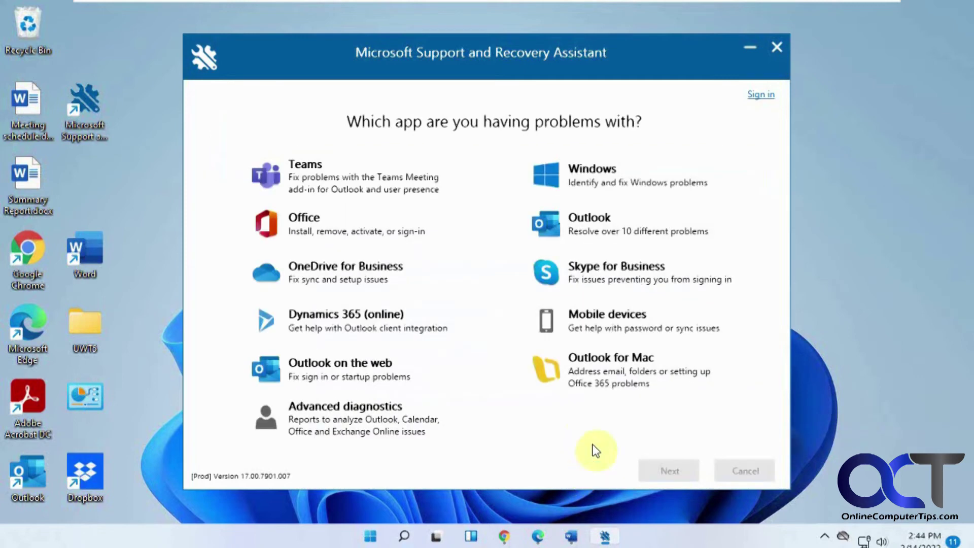
left_click(618, 280)
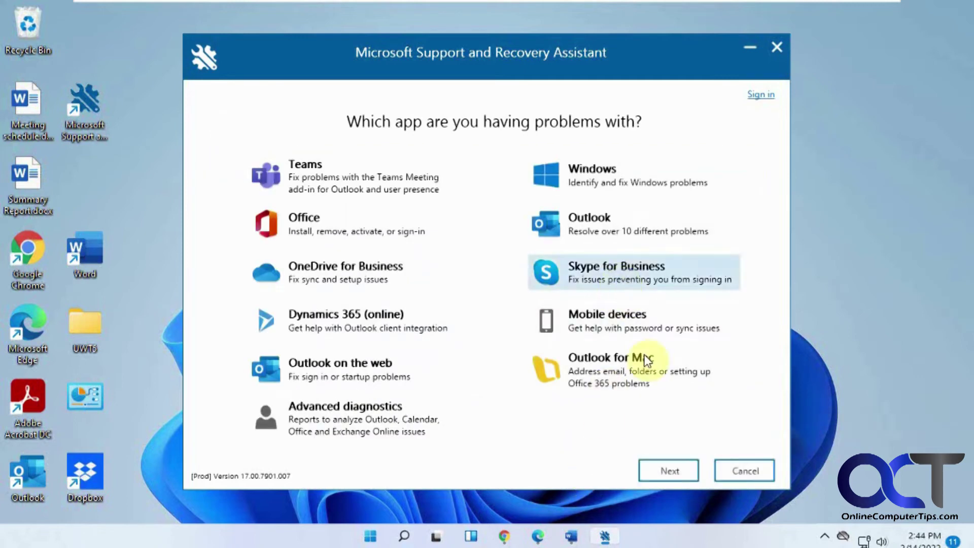
Step: Pick the Skype for Business sign-in problem, confirm this is the affected computer, and start the check
left_click(670, 473)
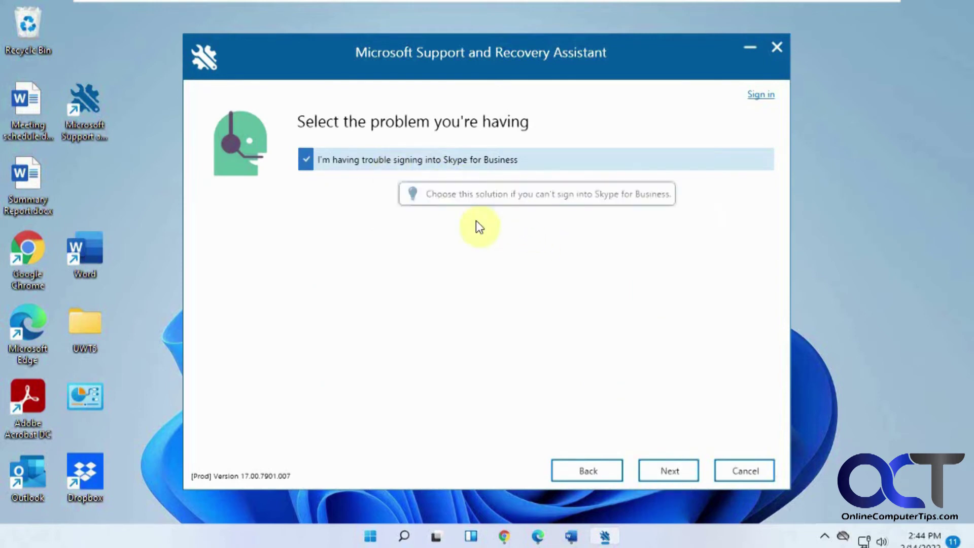
left_click(674, 471)
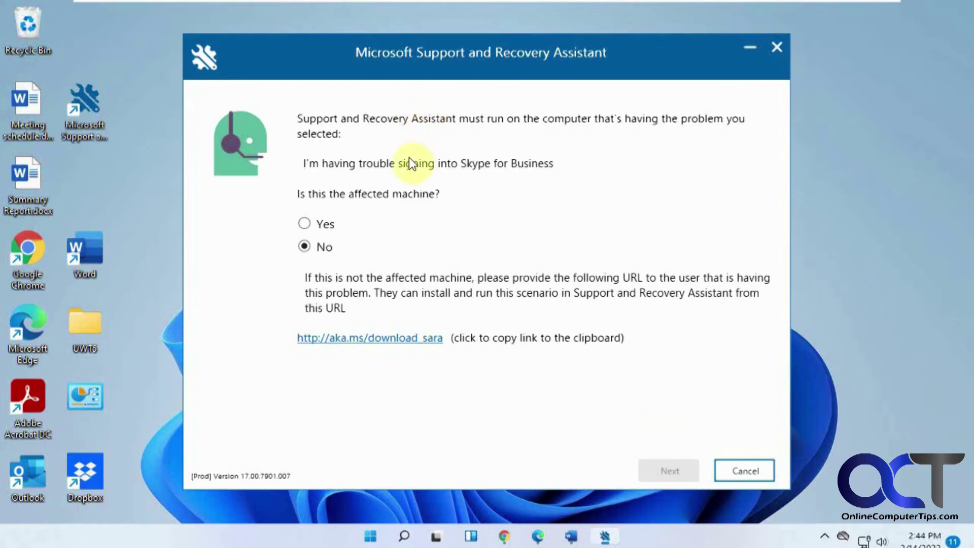
left_click(323, 224)
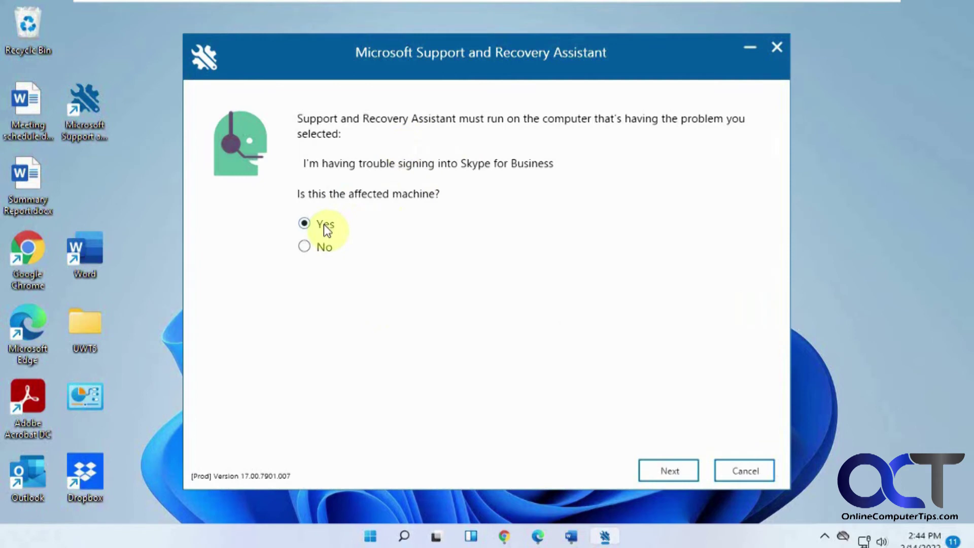
left_click(669, 464)
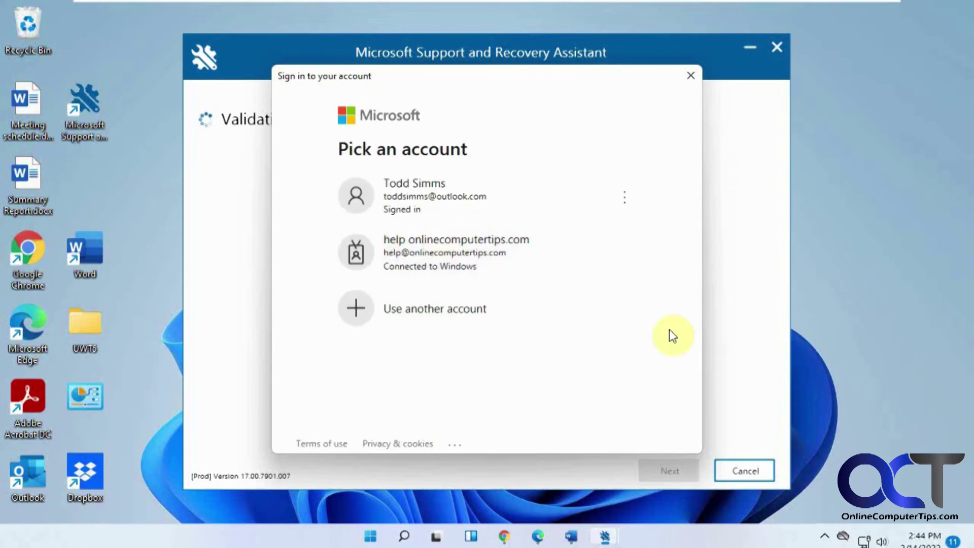
Step: Sign in with the existing Microsoft account, then cancel the run after the unsupported-solution result
left_click(449, 192)
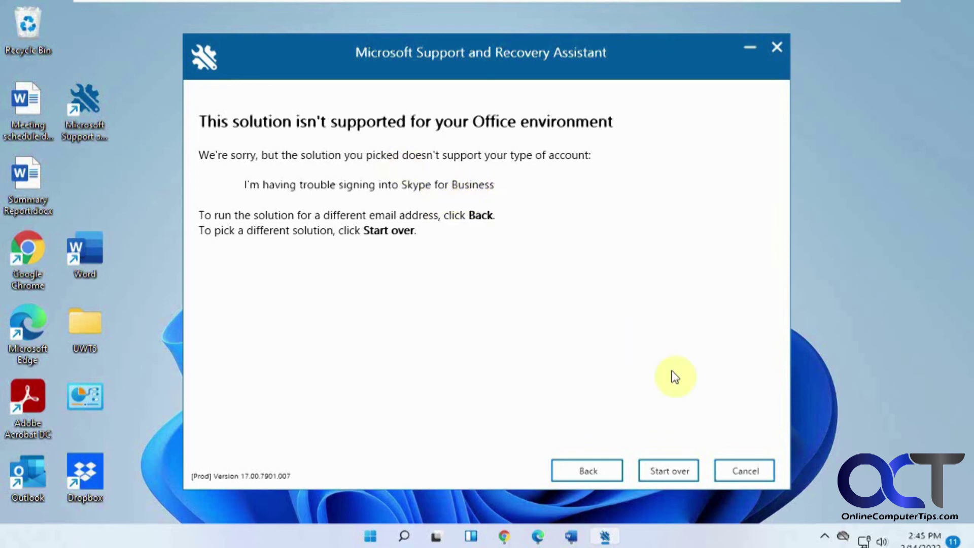
left_click(744, 471)
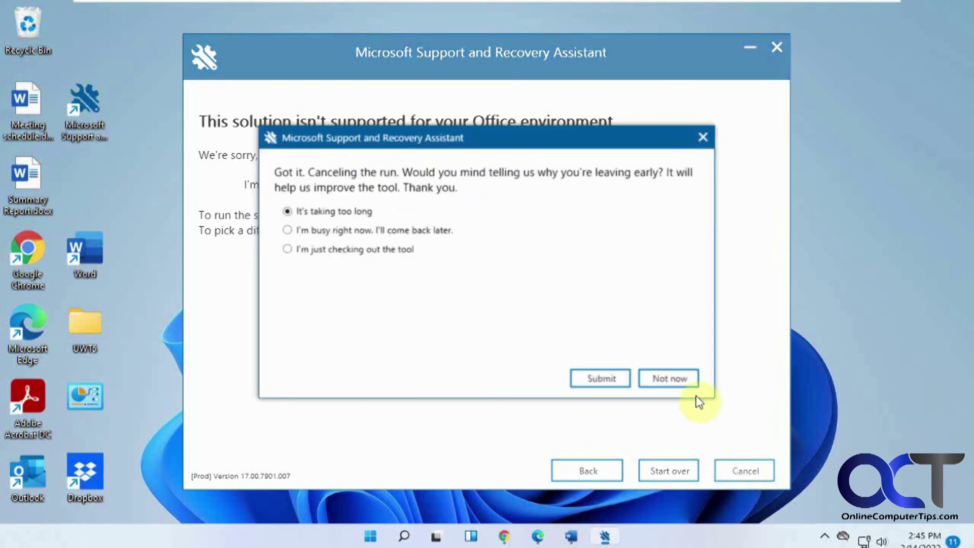
Step: Skip the feedback survey with Not now, closing the assistant
left_click(675, 376)
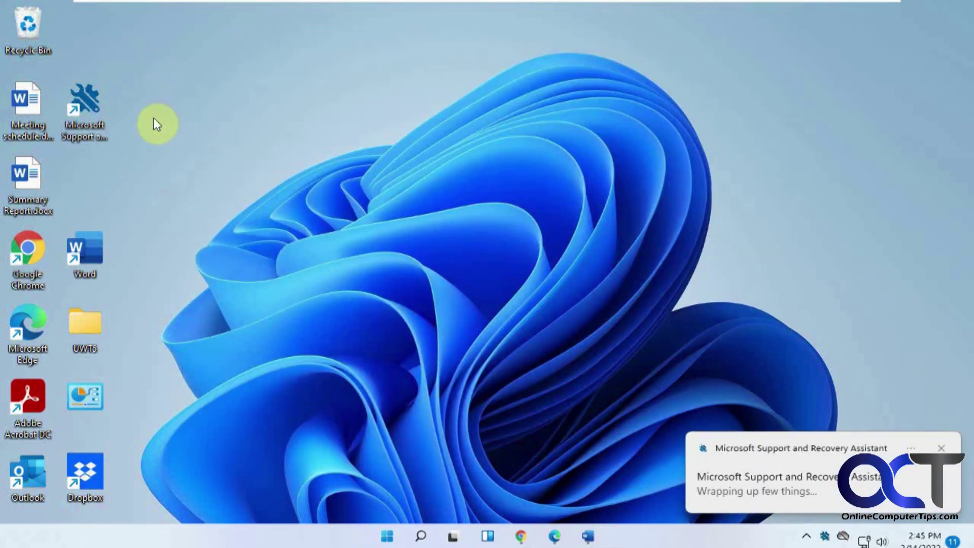